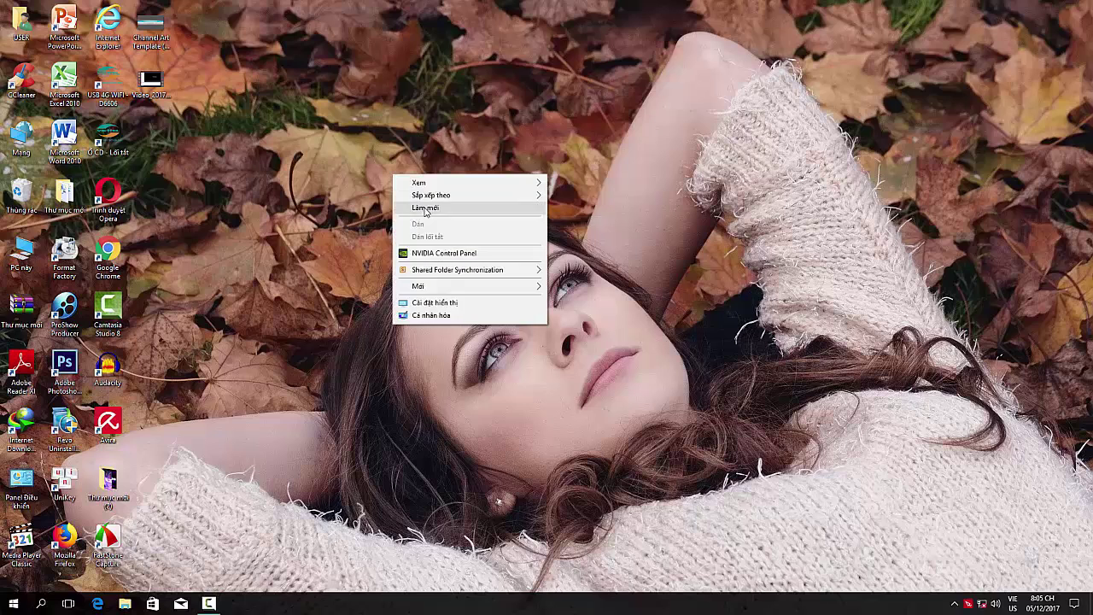
pyautogui.click(412, 206)
pyautogui.rightClick(406, 139)
pyautogui.click(444, 174)
pyautogui.rightClick(407, 124)
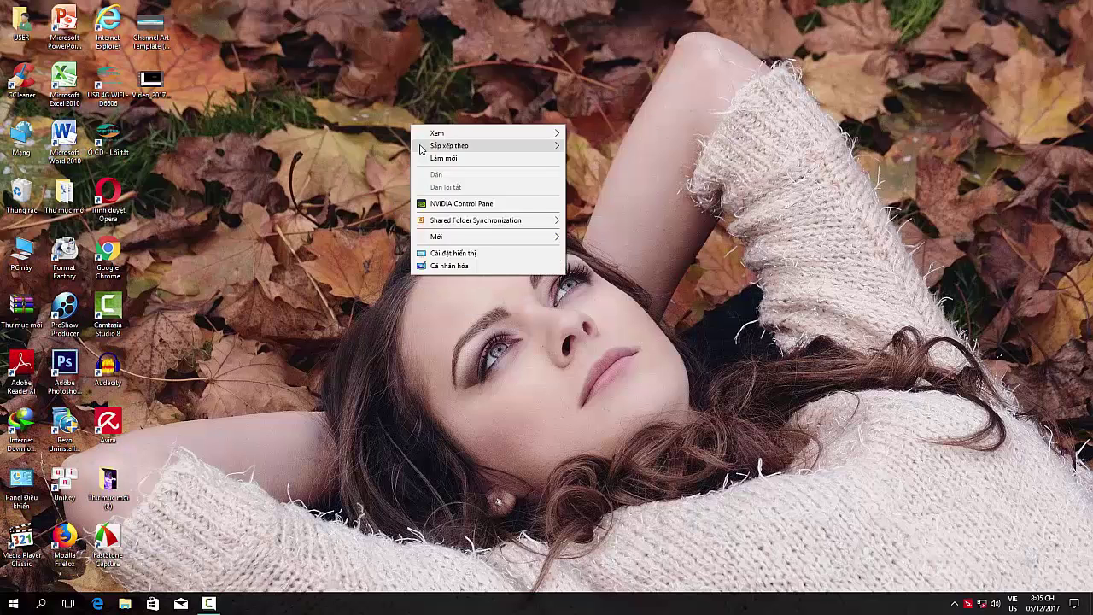
pyautogui.click(427, 161)
pyautogui.rightClick(403, 124)
pyautogui.click(426, 163)
pyautogui.rightClick(377, 106)
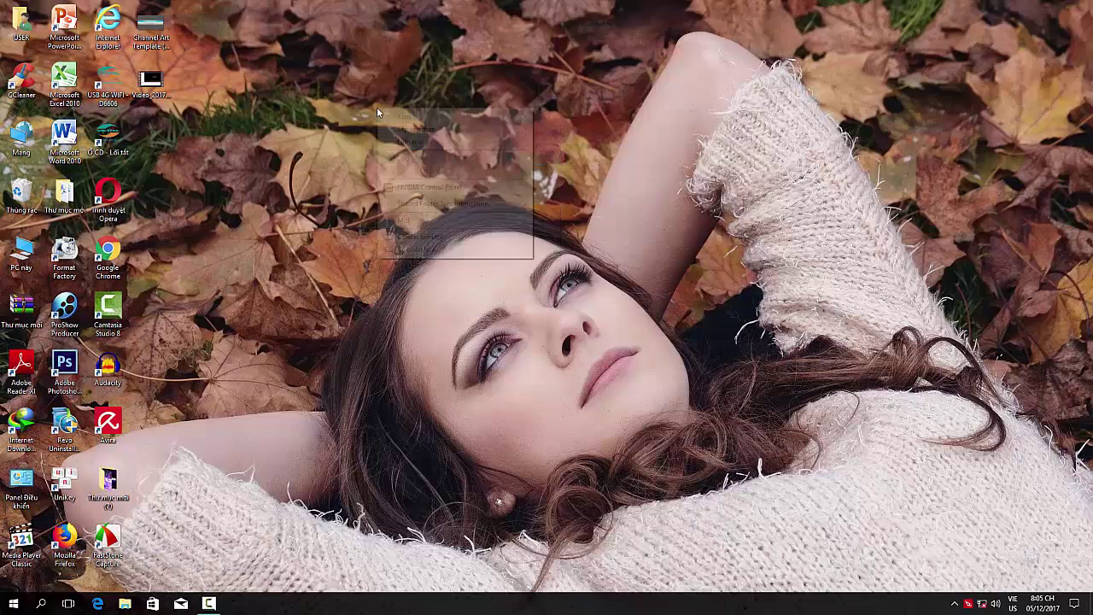
pyautogui.click(410, 142)
pyautogui.rightClick(387, 123)
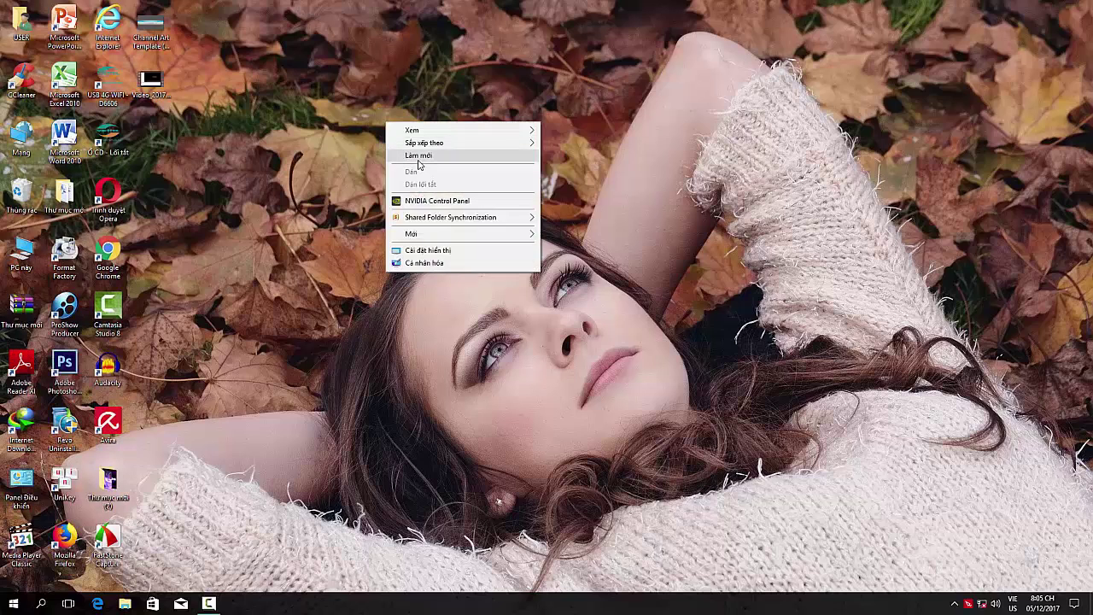
pyautogui.click(418, 158)
pyautogui.rightClick(398, 127)
pyautogui.click(423, 162)
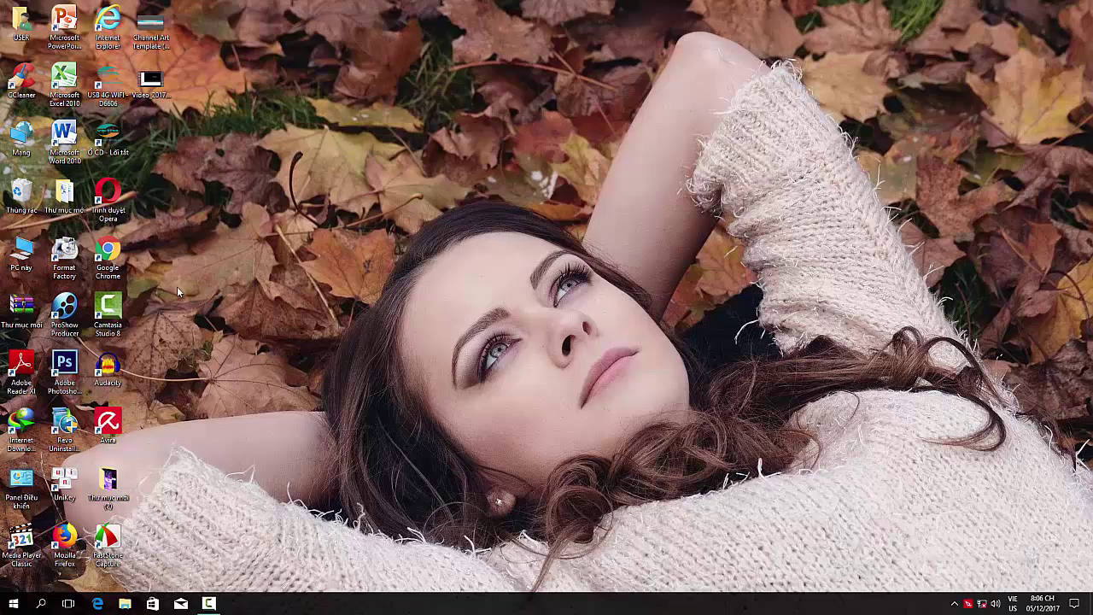
# Step: Open Camtasia Studio 8 and dismiss its welcome dialog and the CCleaner alert
pyautogui.doubleClick(96, 318)
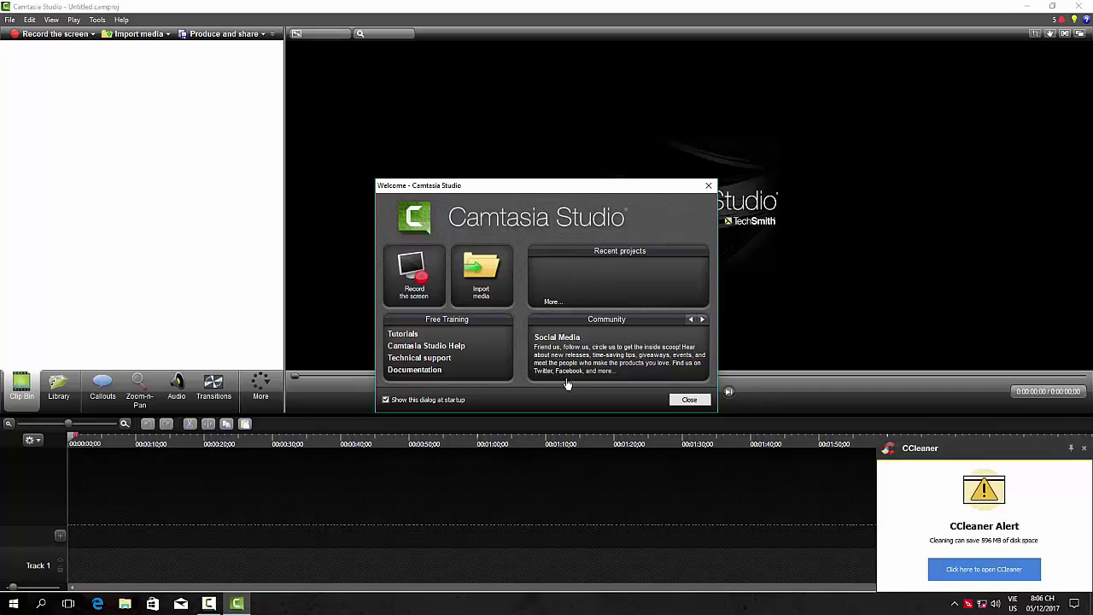
pyautogui.click(688, 399)
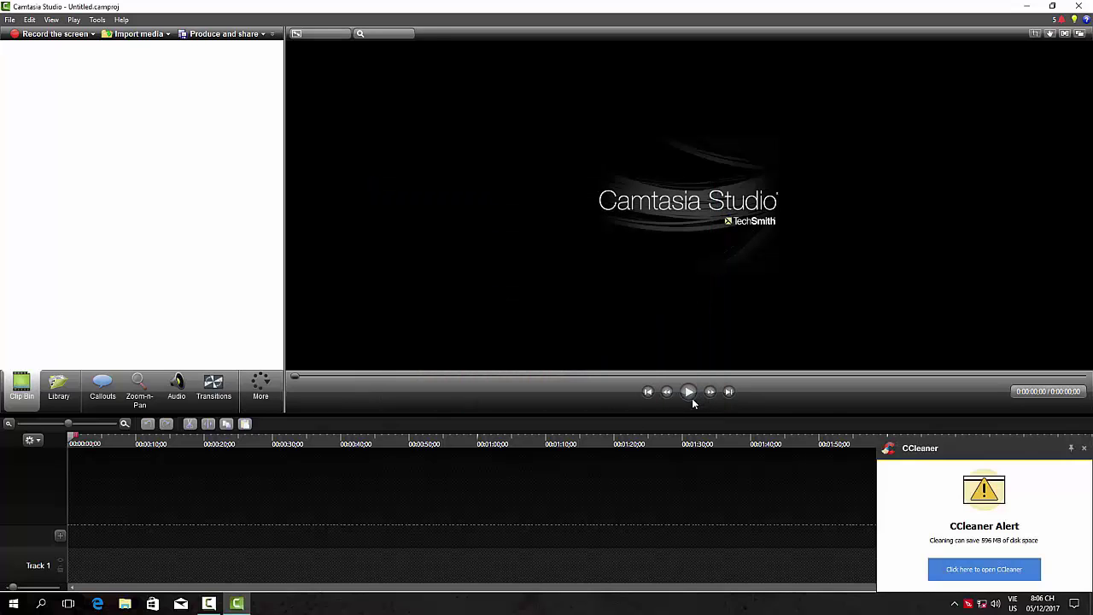
pyautogui.click(1084, 449)
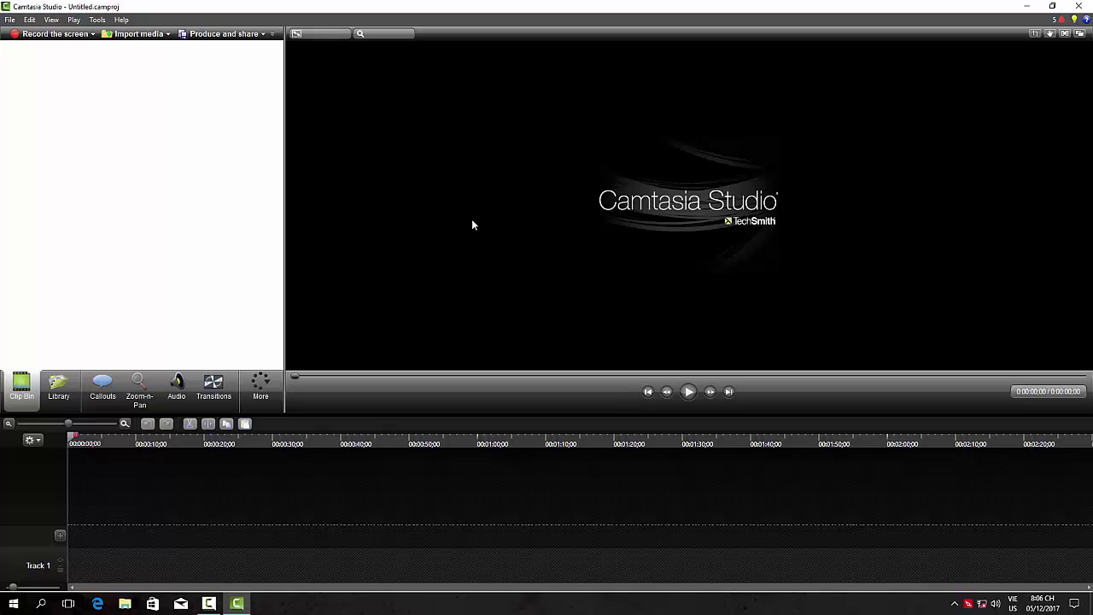
# Step: Import the video files 1mp4 and 2mp4 from the Thư mục mới (2) folder on drive D into the clip bin
pyautogui.click(124, 35)
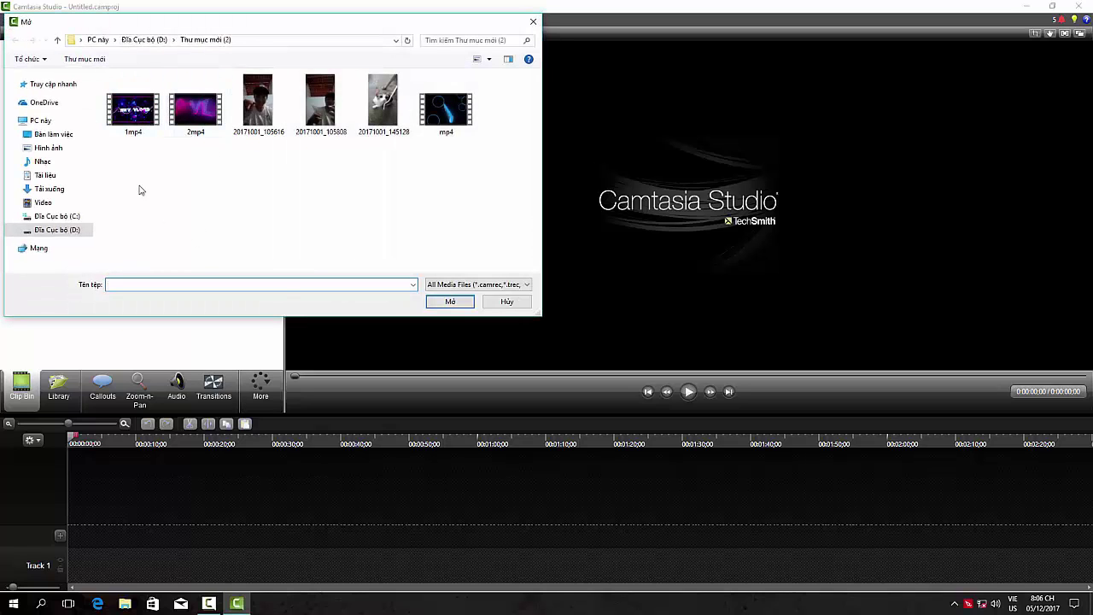
pyautogui.doubleClick(146, 122)
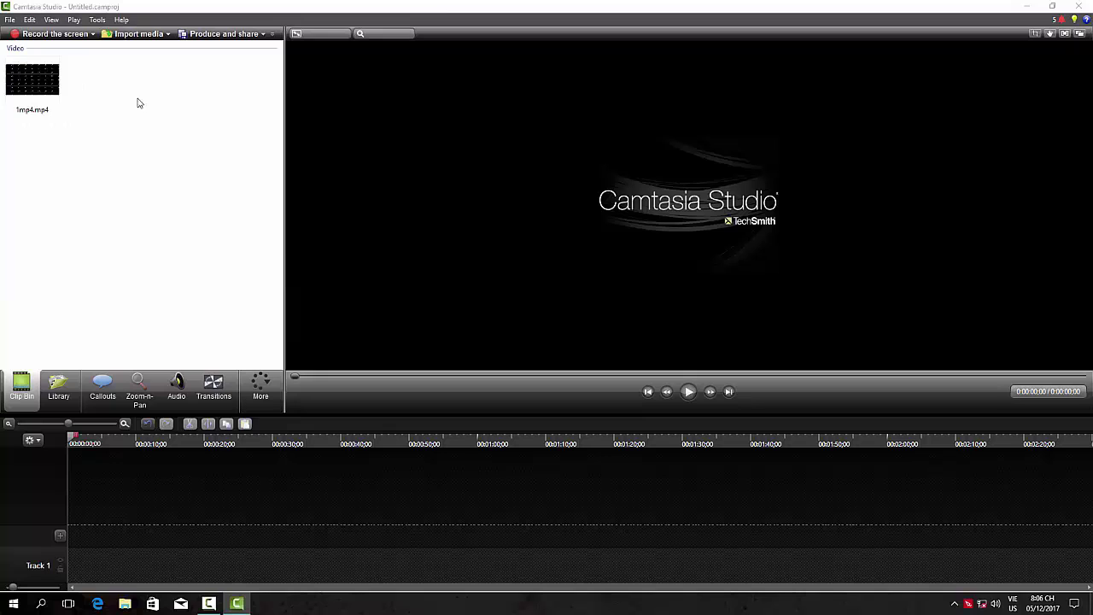
pyautogui.click(137, 34)
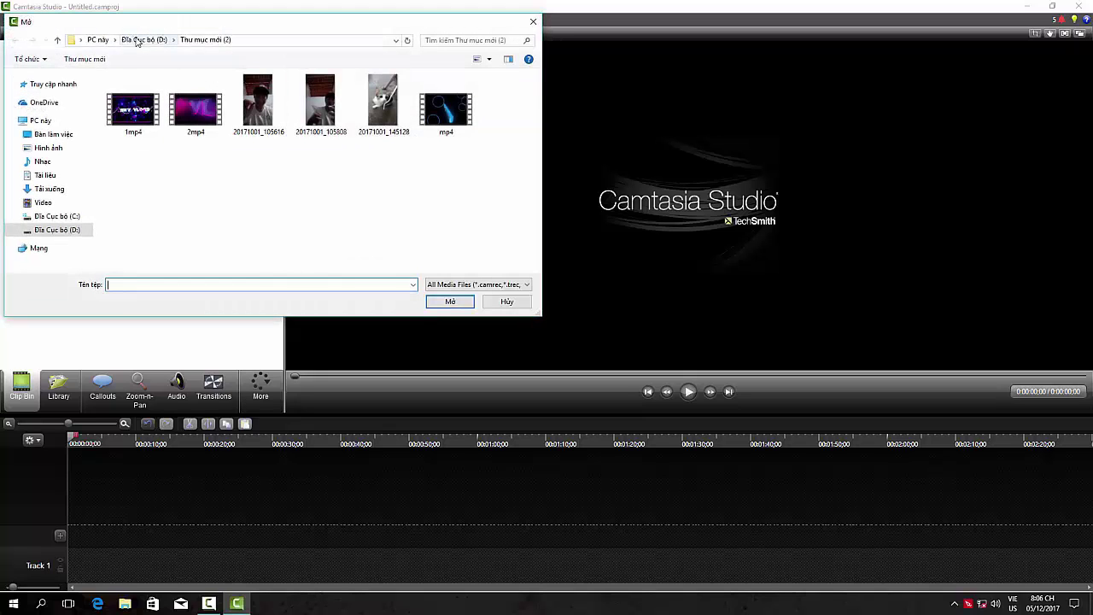
pyautogui.doubleClick(192, 121)
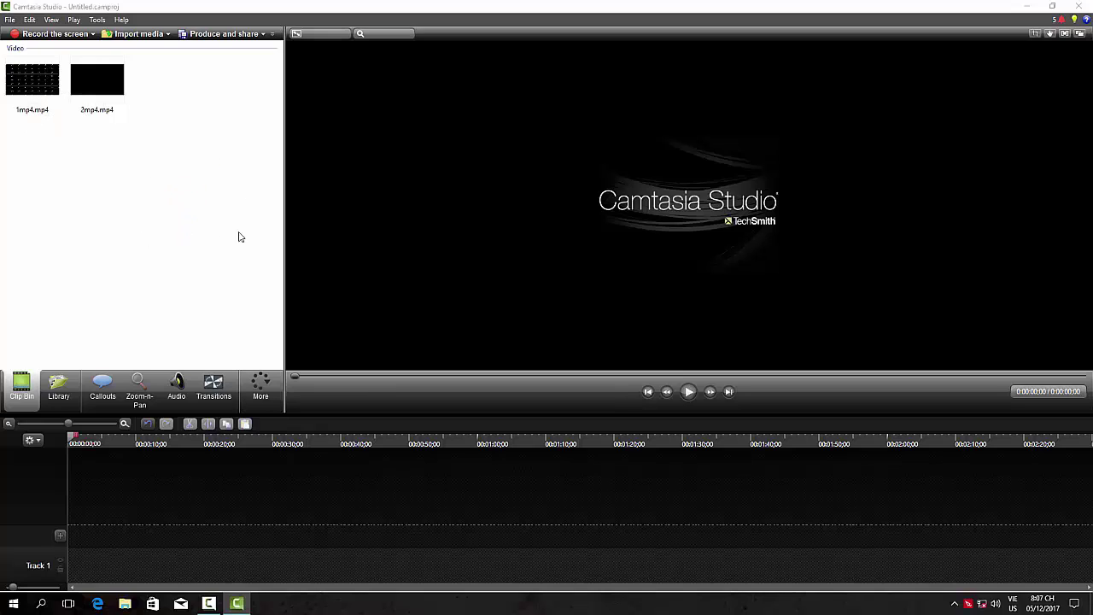
# Step: Place 1mp4.mp4 at the start of Track 1 and 2mp4.mp4 directly after it
pyautogui.click(38, 86)
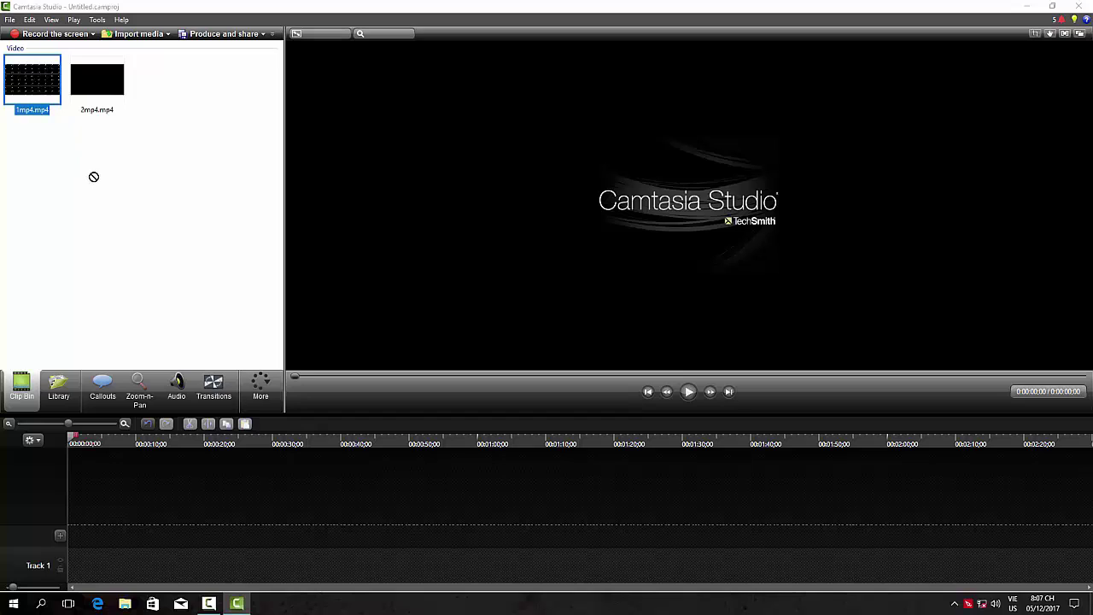
pyautogui.moveTo(128, 511); pyautogui.dragTo(123, 563)
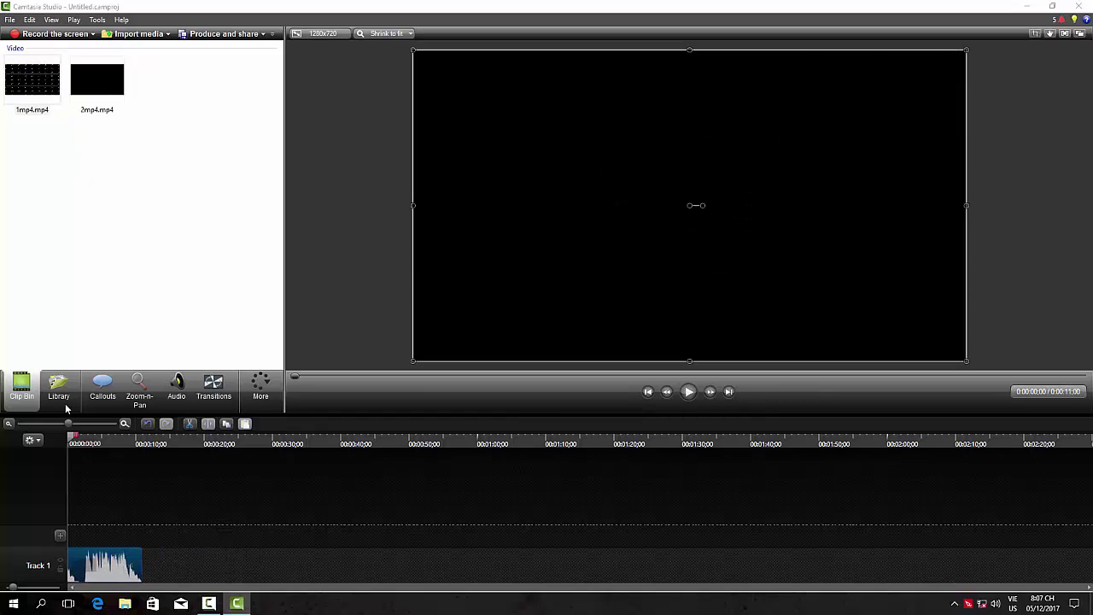
pyautogui.moveTo(98, 89); pyautogui.dragTo(186, 567)
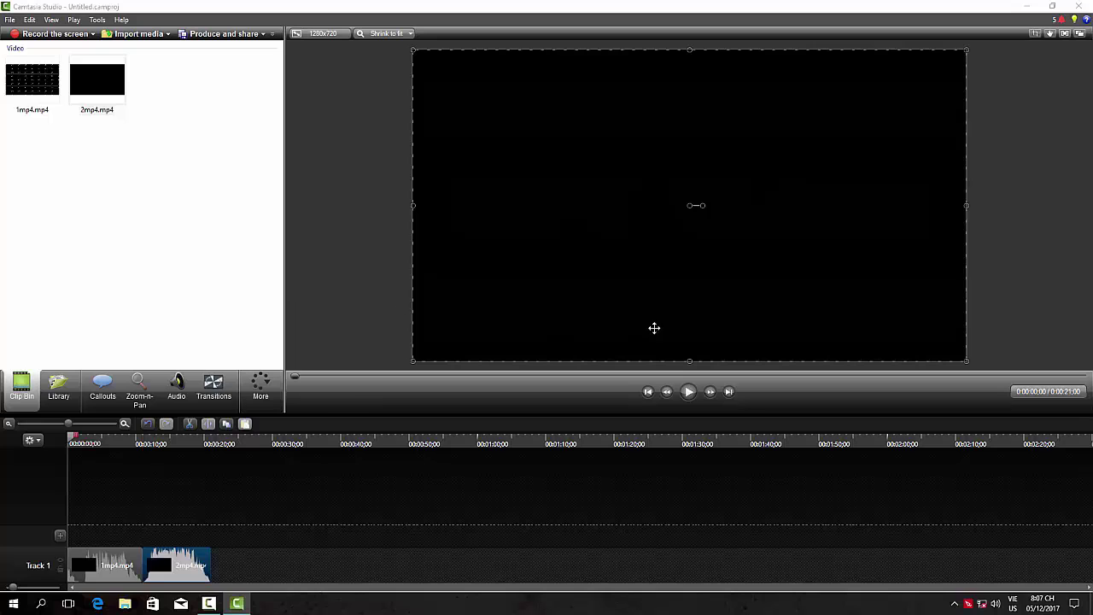
# Step: Preview the 1mp4.mp4 clip, and play the timeline through both clips
pyautogui.doubleClick(32, 81)
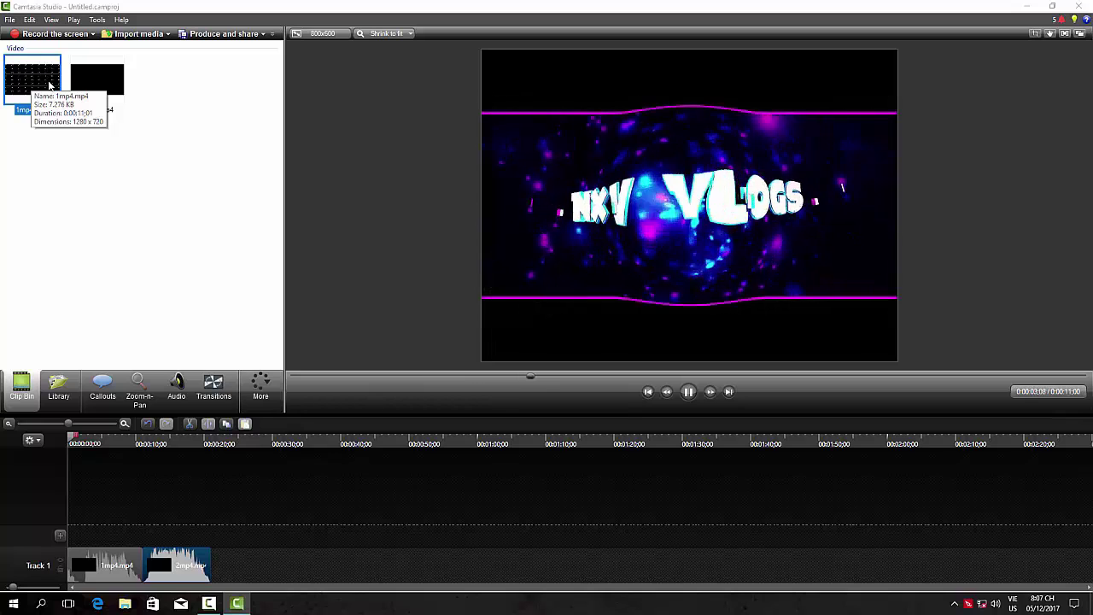
pyautogui.click(97, 553)
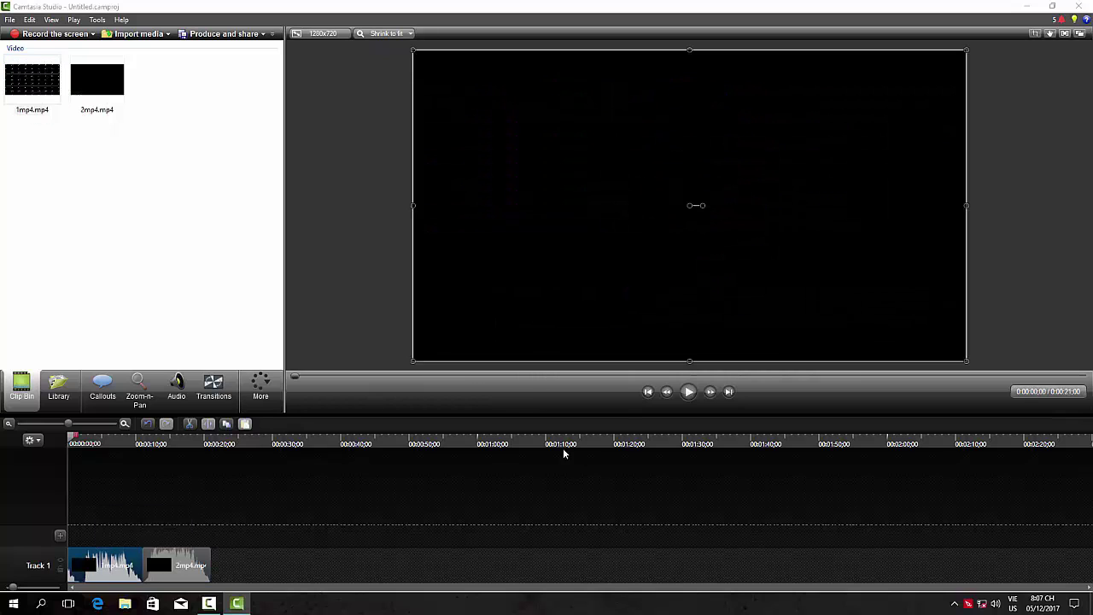
pyautogui.click(688, 395)
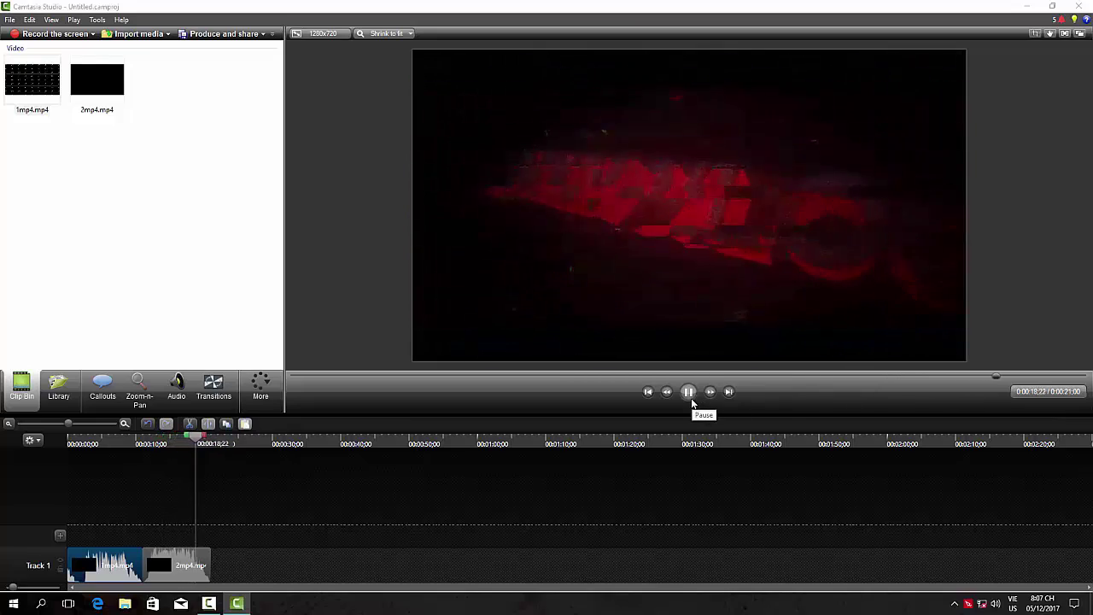
# Step: Preview the Circle stretch, Checkerboard, Blinds and Barn transitions
pyautogui.click(223, 396)
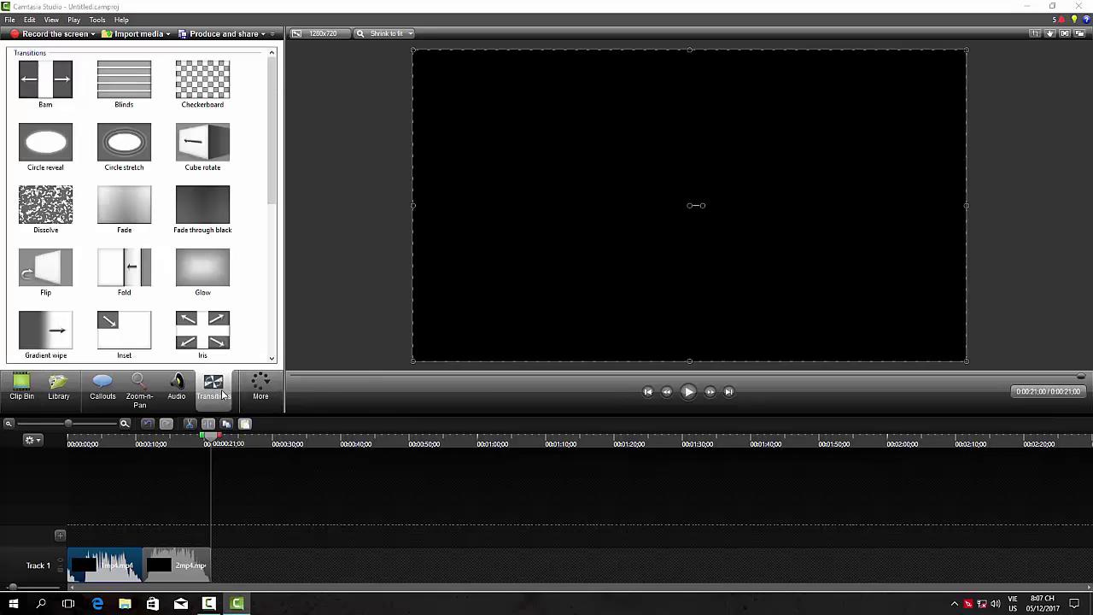
pyautogui.click(258, 391)
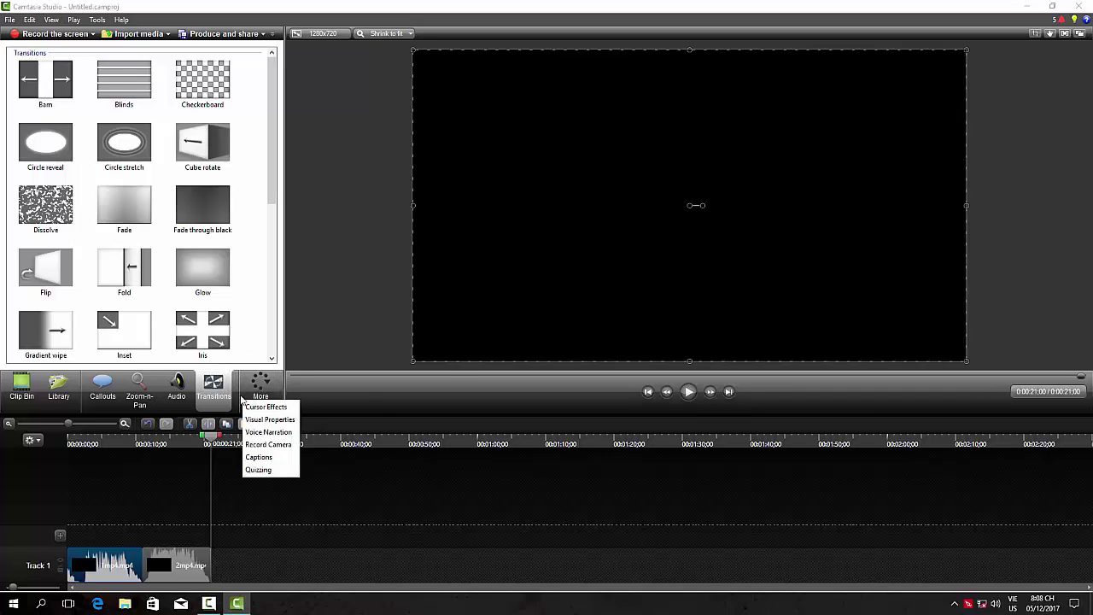
pyautogui.click(210, 398)
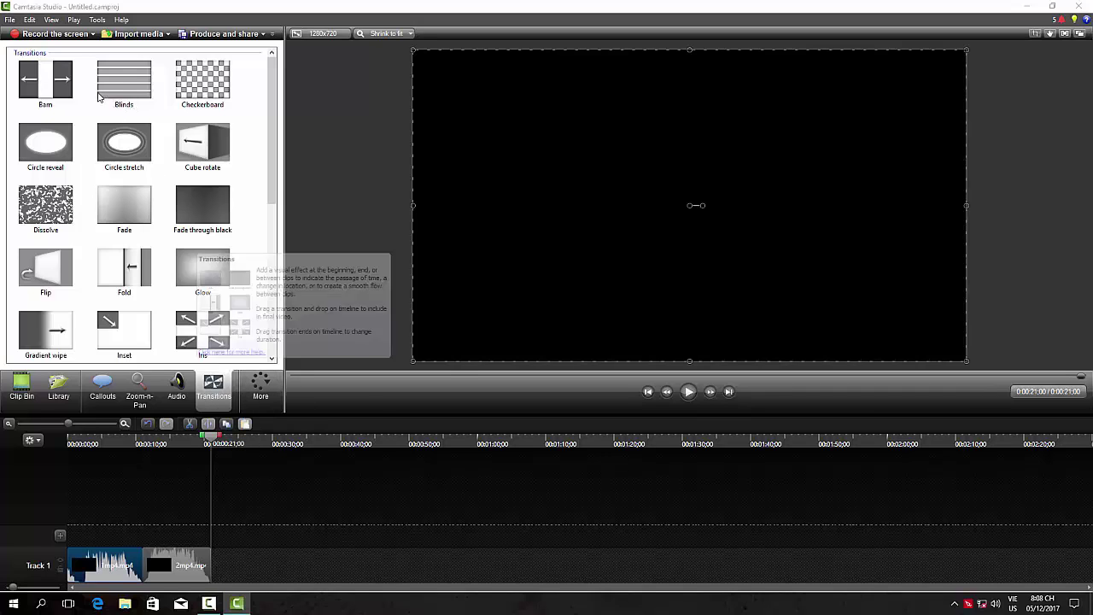
pyautogui.click(133, 147)
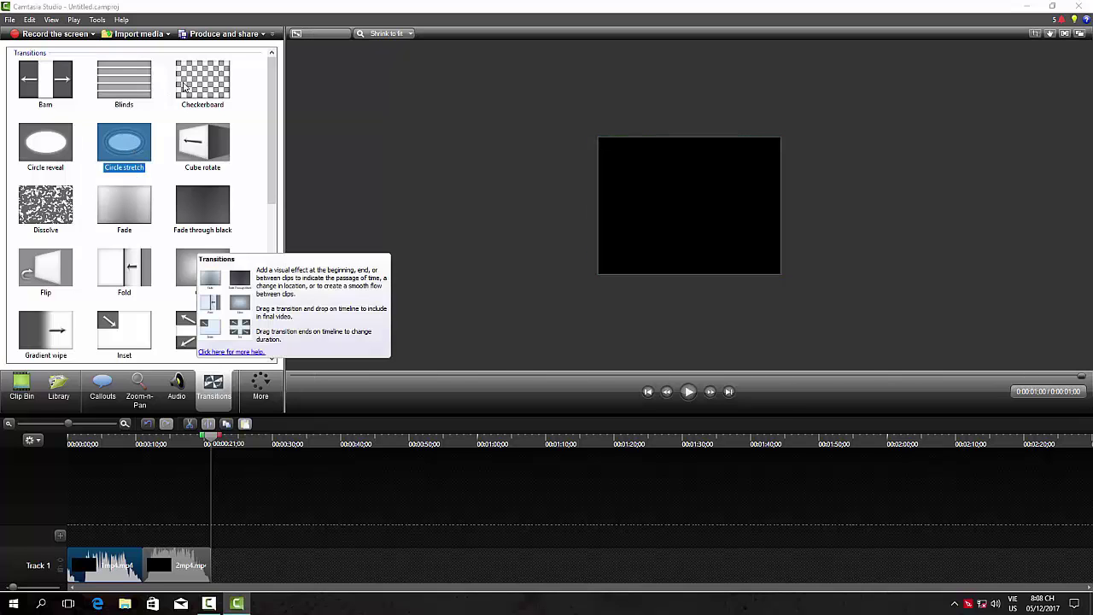
pyautogui.click(202, 84)
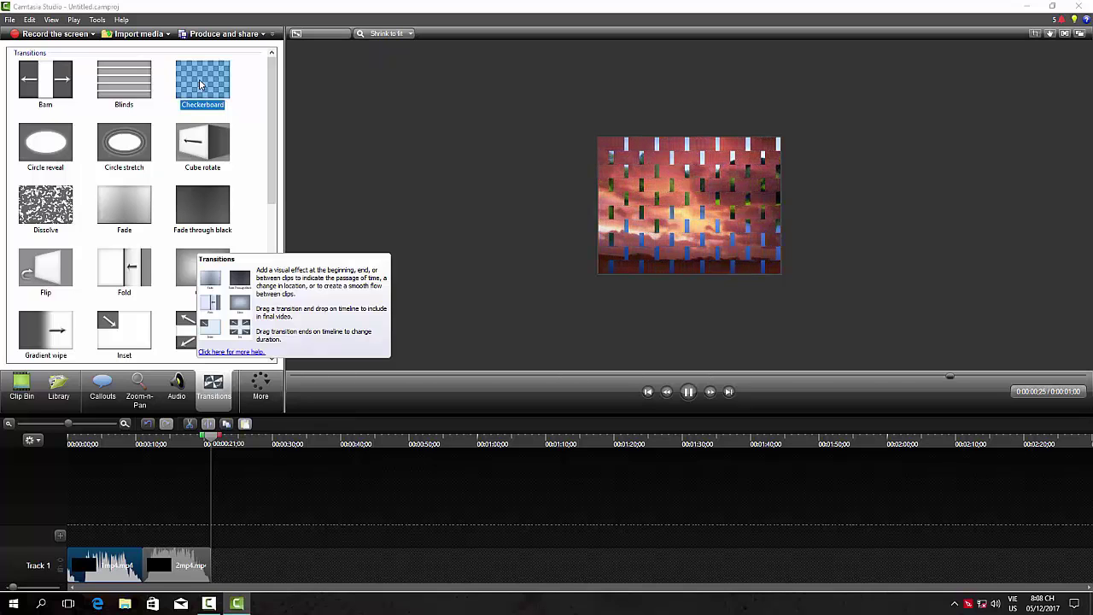
pyautogui.click(129, 94)
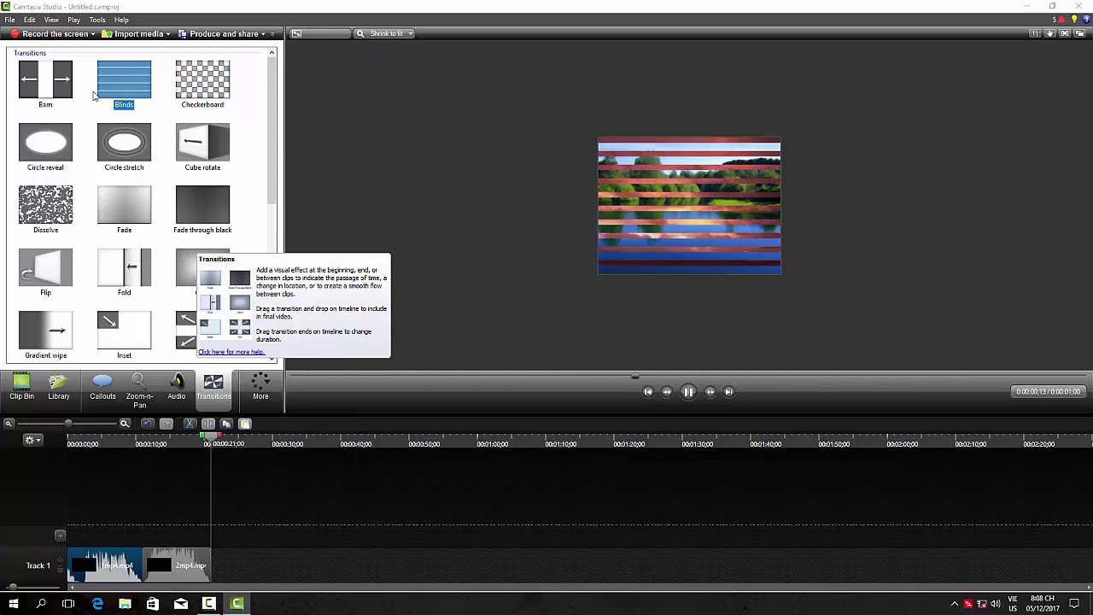
pyautogui.click(41, 96)
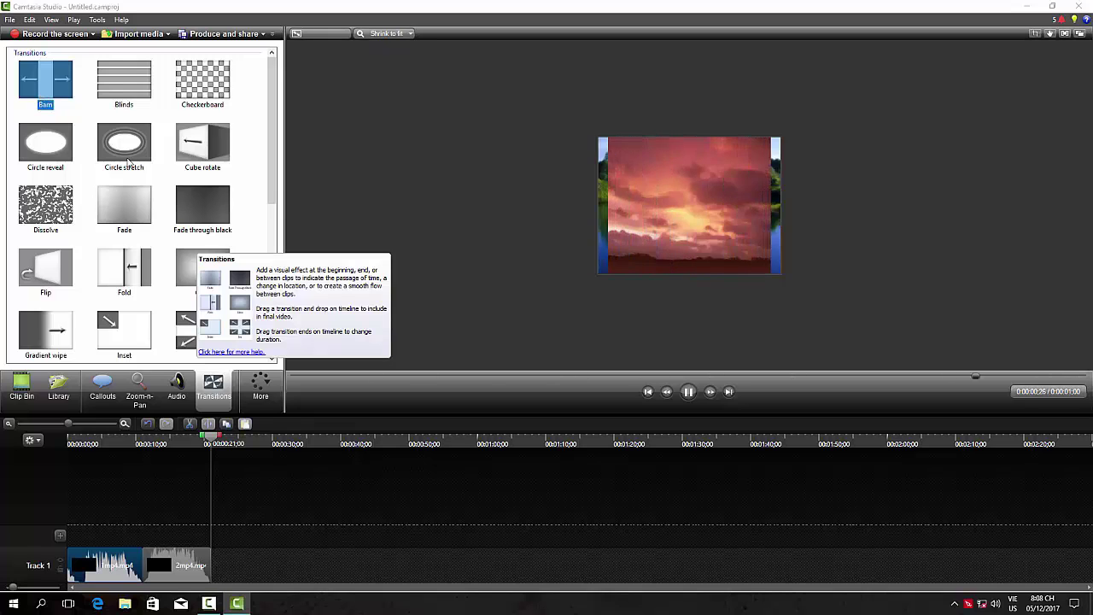
# Step: Add the Circle stretch transition between 1mp4.mp4 and 2mp4.mp4 on Track 1 and play it back from about 9 seconds
pyautogui.click(125, 155)
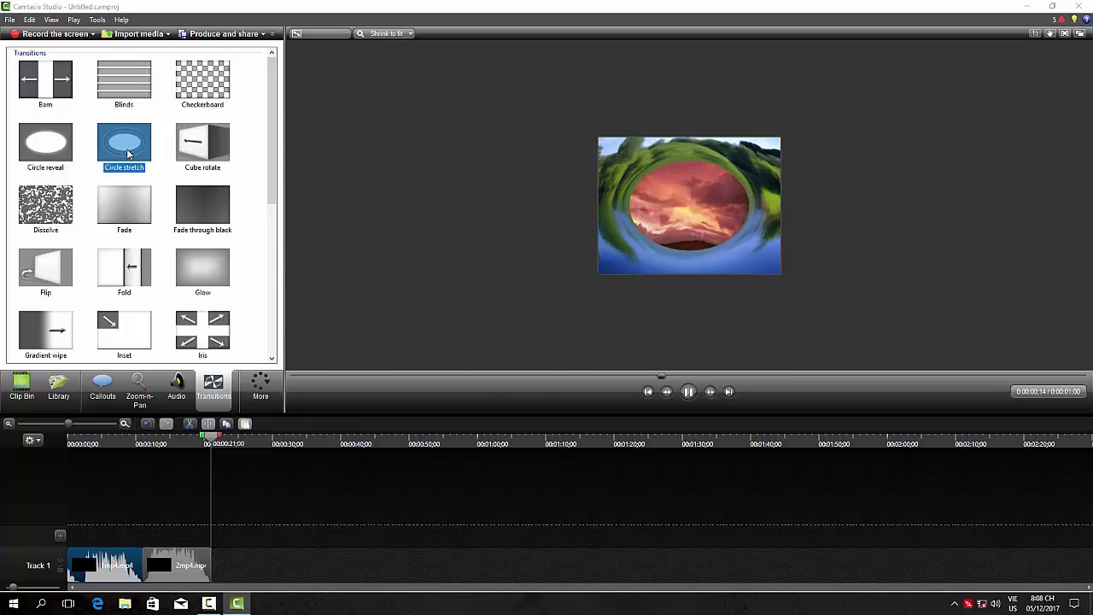
pyautogui.moveTo(124, 149); pyautogui.dragTo(138, 557)
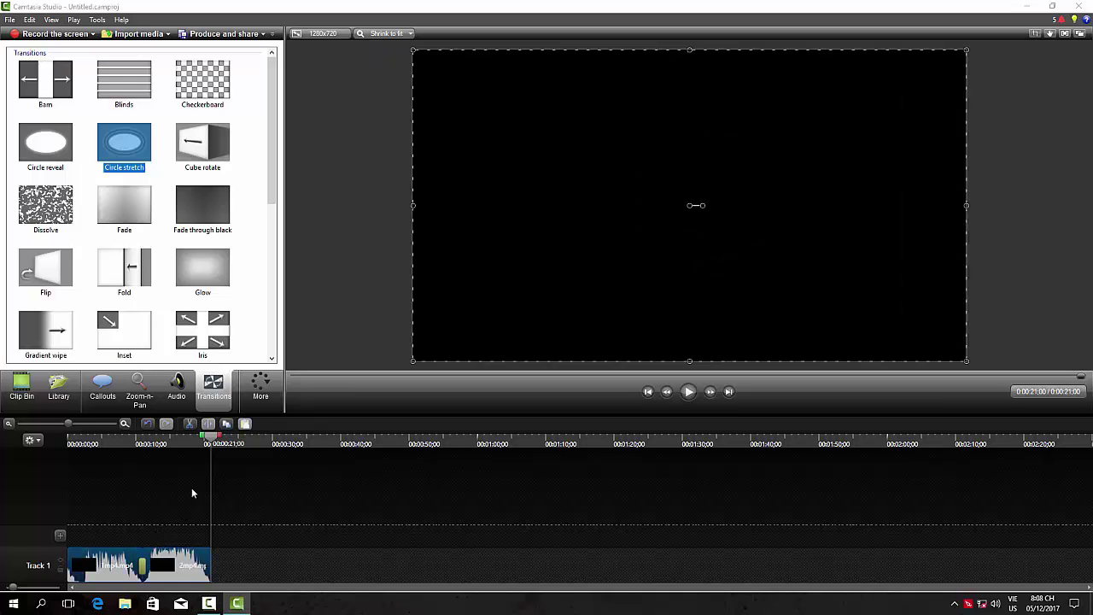
pyautogui.moveTo(216, 441); pyautogui.dragTo(135, 462)
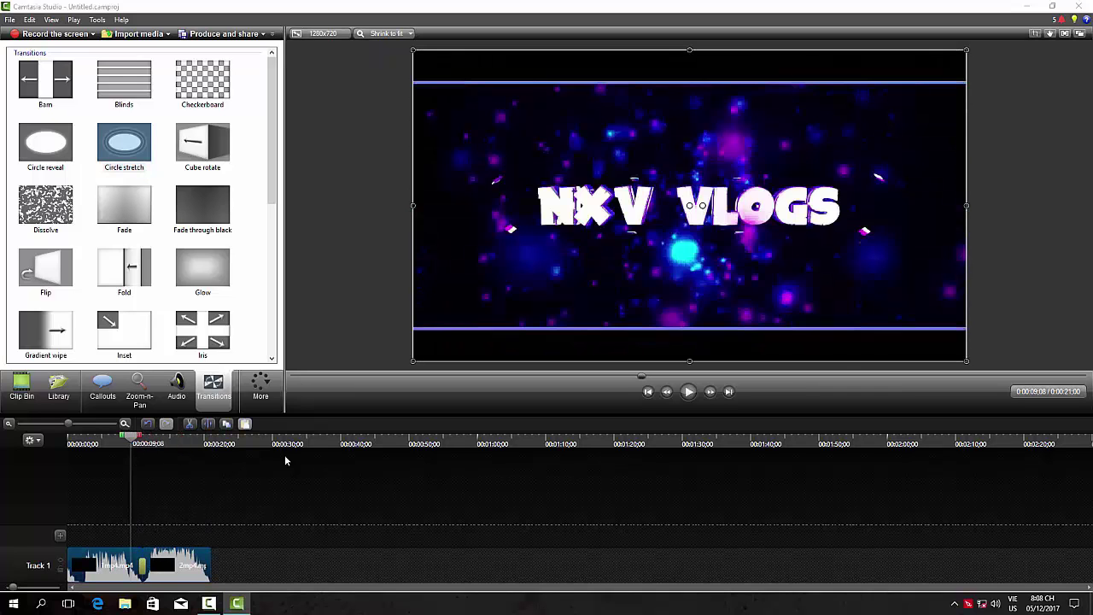
pyautogui.click(689, 391)
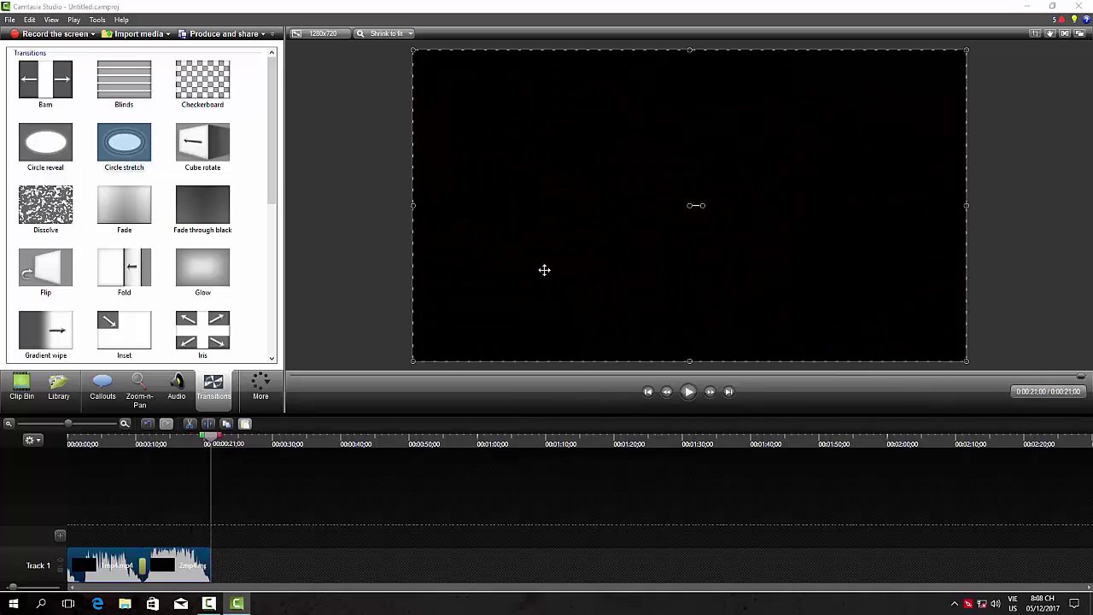
# Step: Start producing the video with the MP4 only (up to 720p) preset and name the production "thi nghiem 11"
pyautogui.click(212, 36)
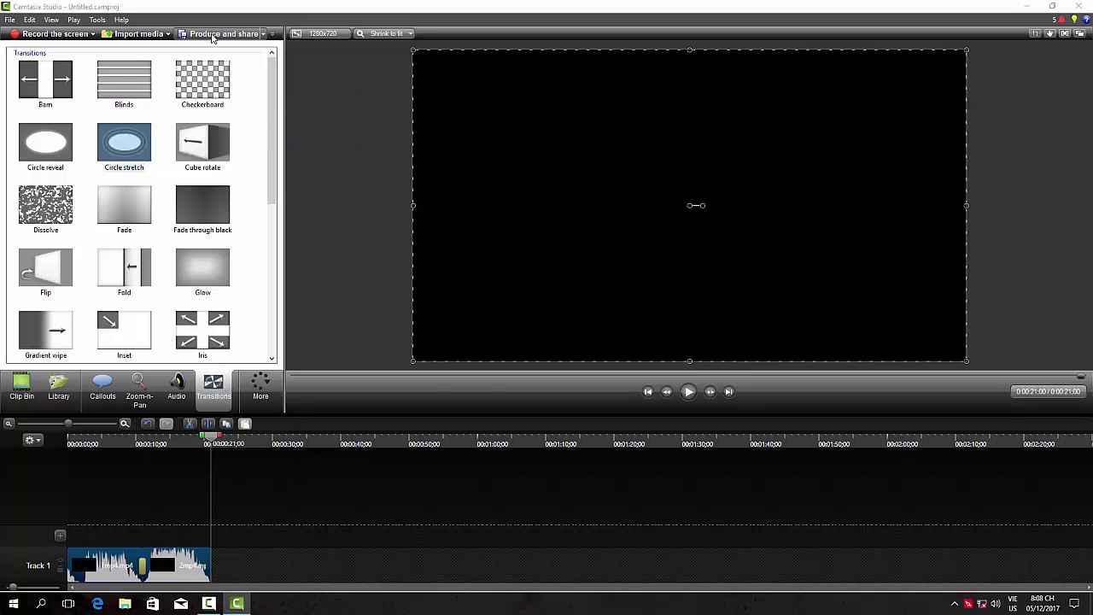
pyautogui.click(660, 202)
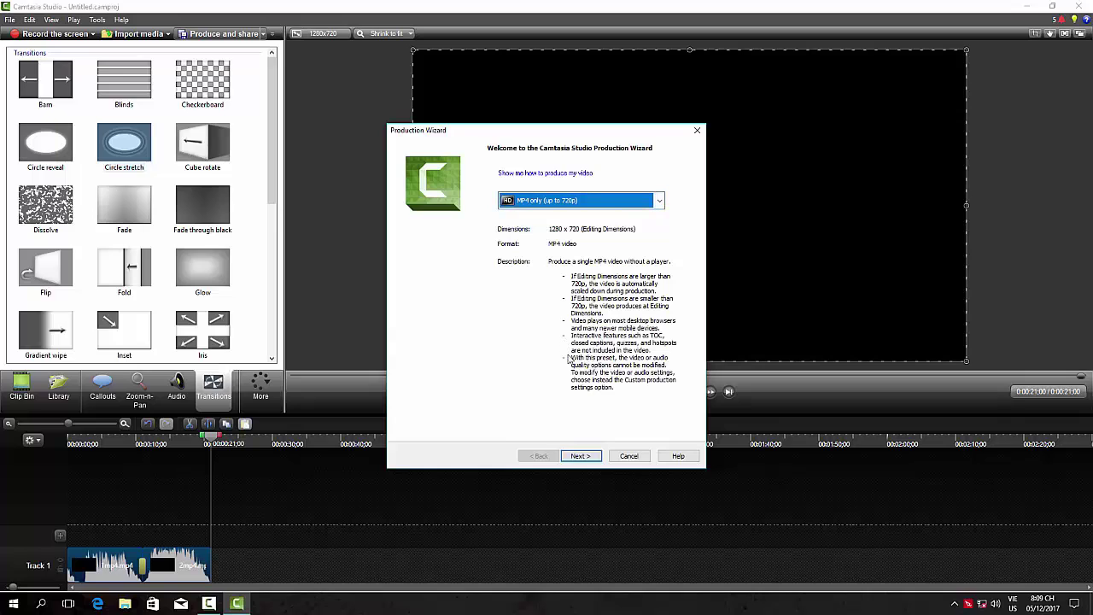
pyautogui.click(589, 458)
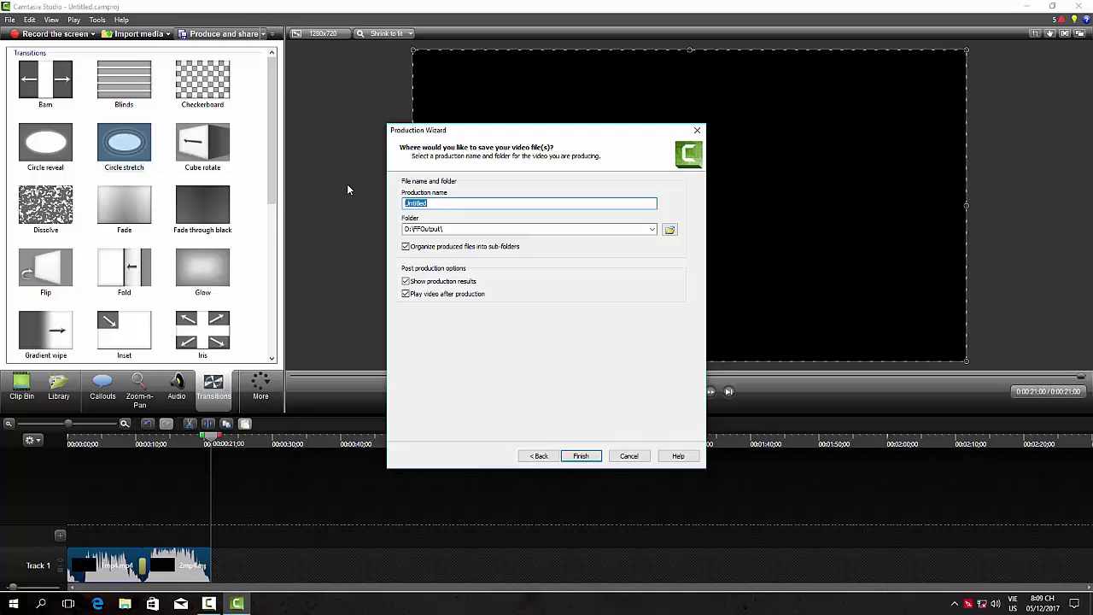
pyautogui.write('thi nghiem a')
pyautogui.press('BackSpace')
pyautogui.write('11')
# Step: Save the production "thi nghiem 11" as an MP4 in the FFOutput folder on drive D and render the video
pyautogui.click(671, 232)
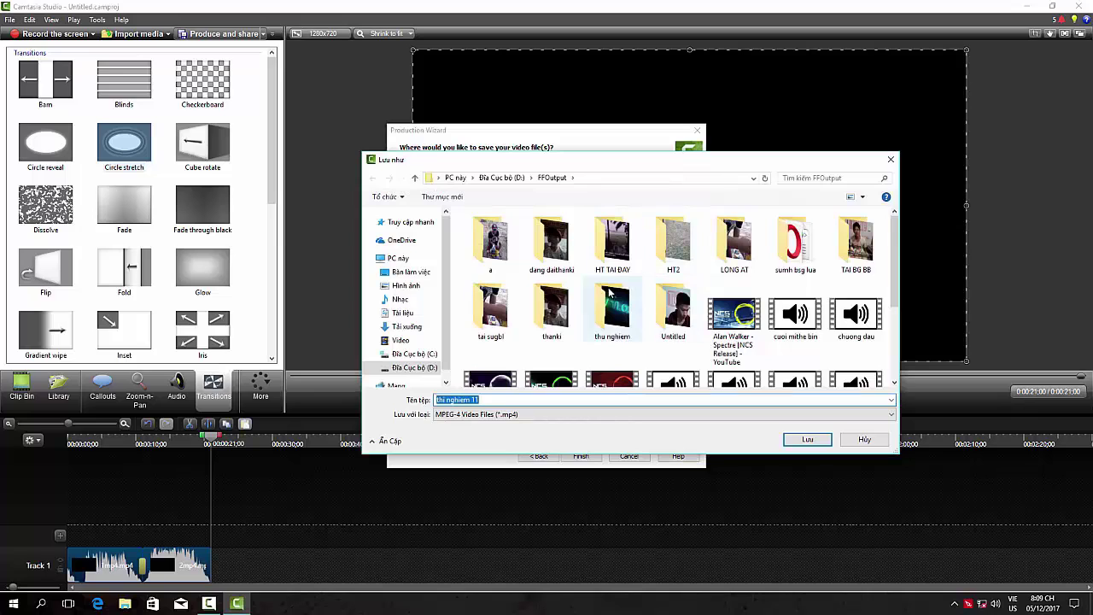
pyautogui.click(418, 373)
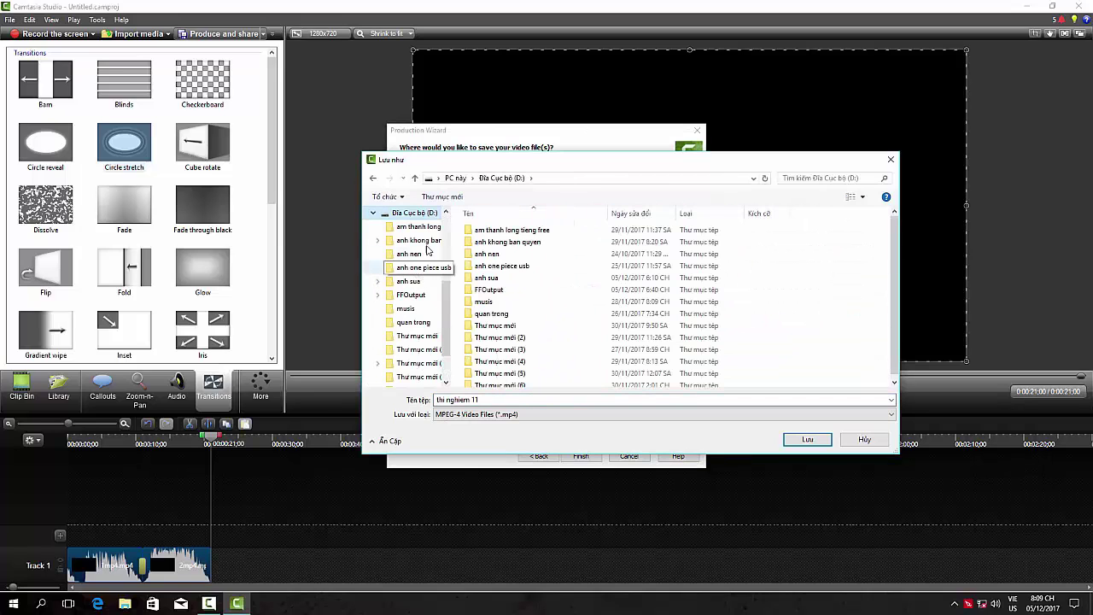
pyautogui.scroll(-1, 419, 355)
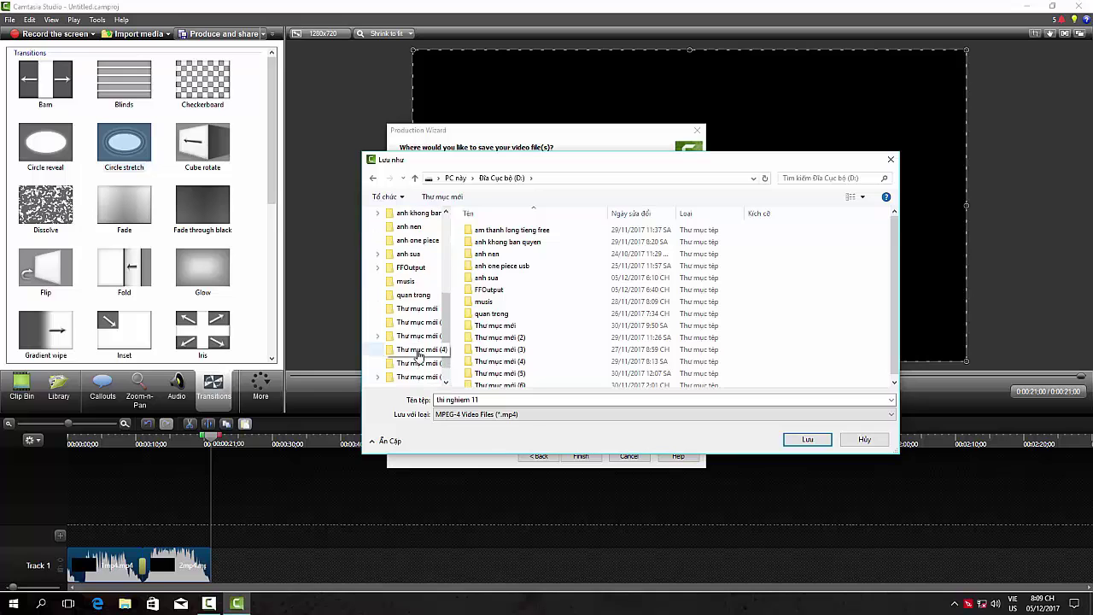
pyautogui.click(412, 268)
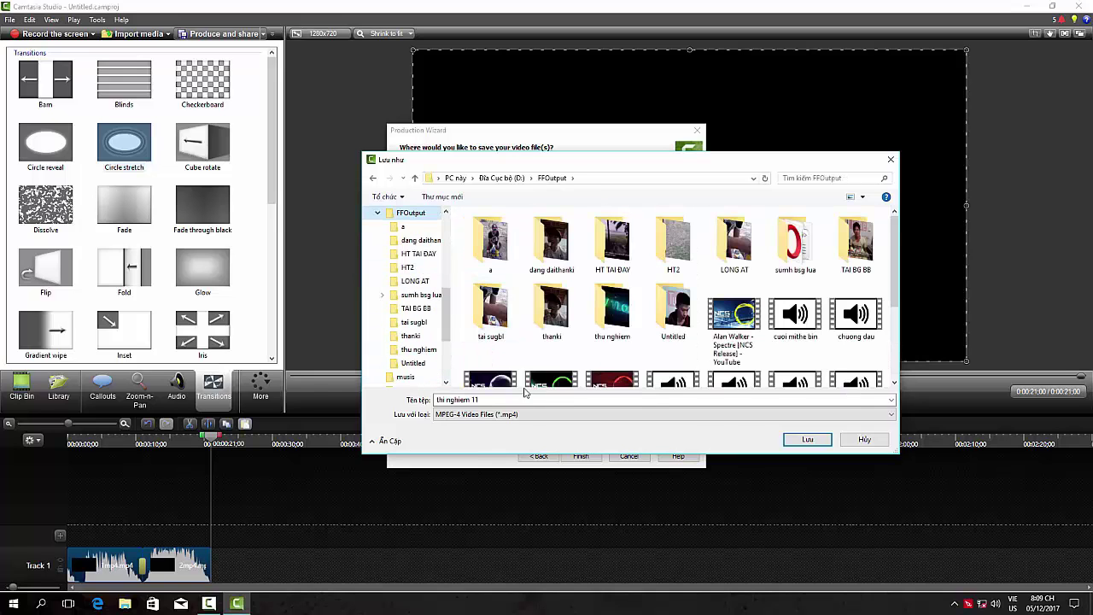
pyautogui.click(807, 439)
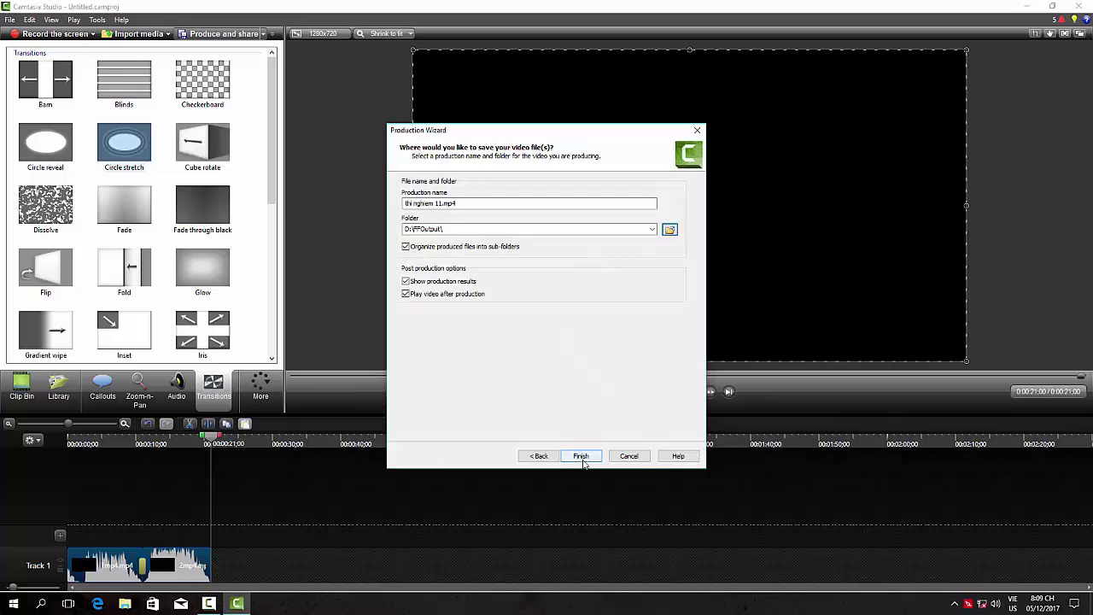
pyautogui.click(581, 455)
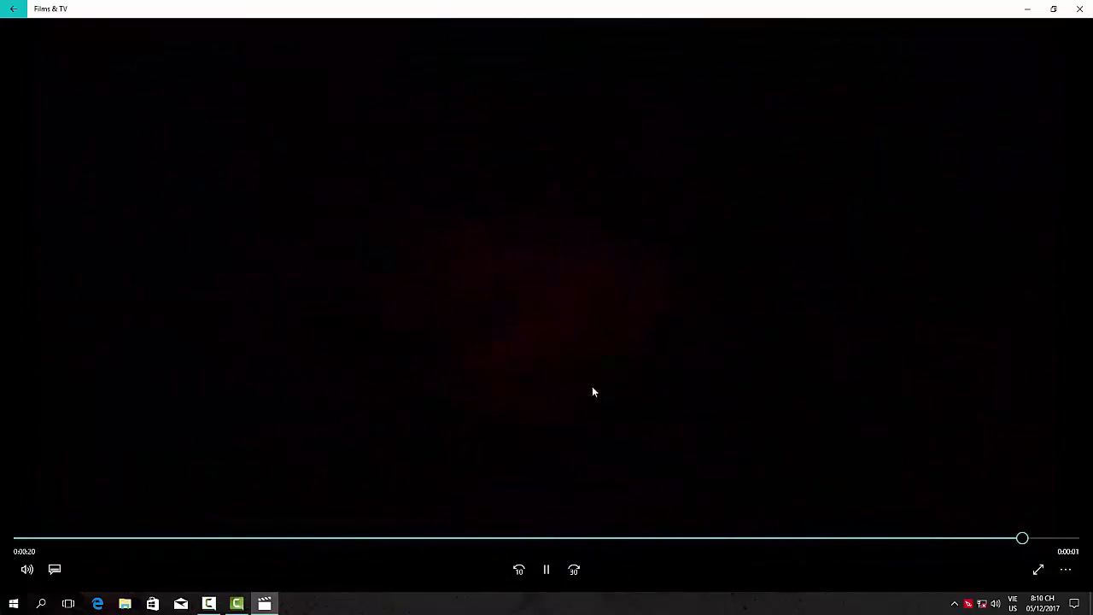
# Step: Close the video playback and the production results, and exit Camtasia Studio without saving the project
pyautogui.click(1081, 12)
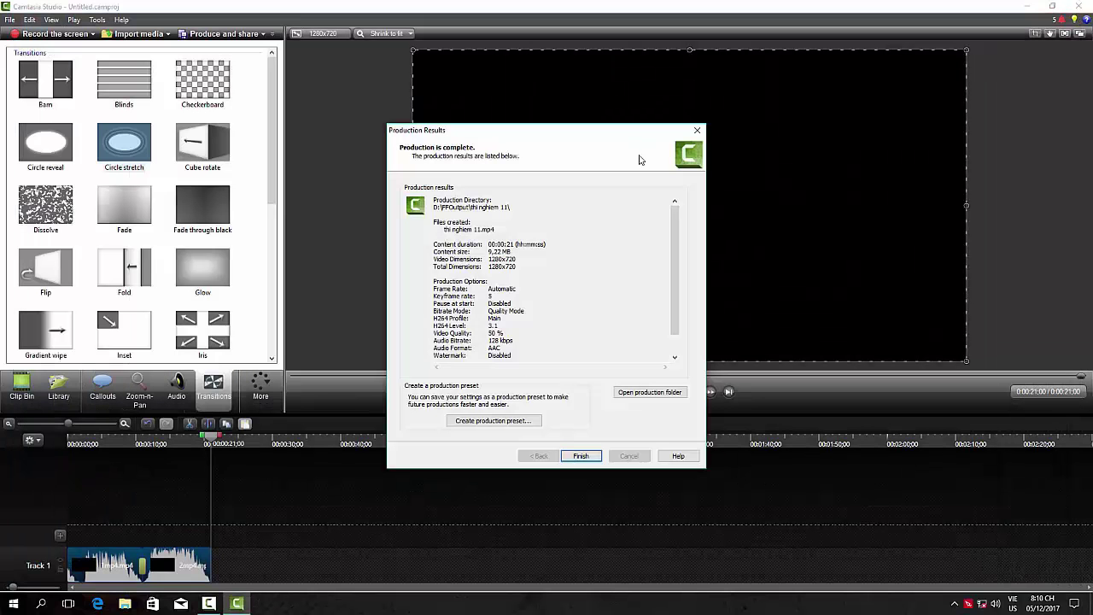
pyautogui.click(695, 130)
pyautogui.click(1085, 6)
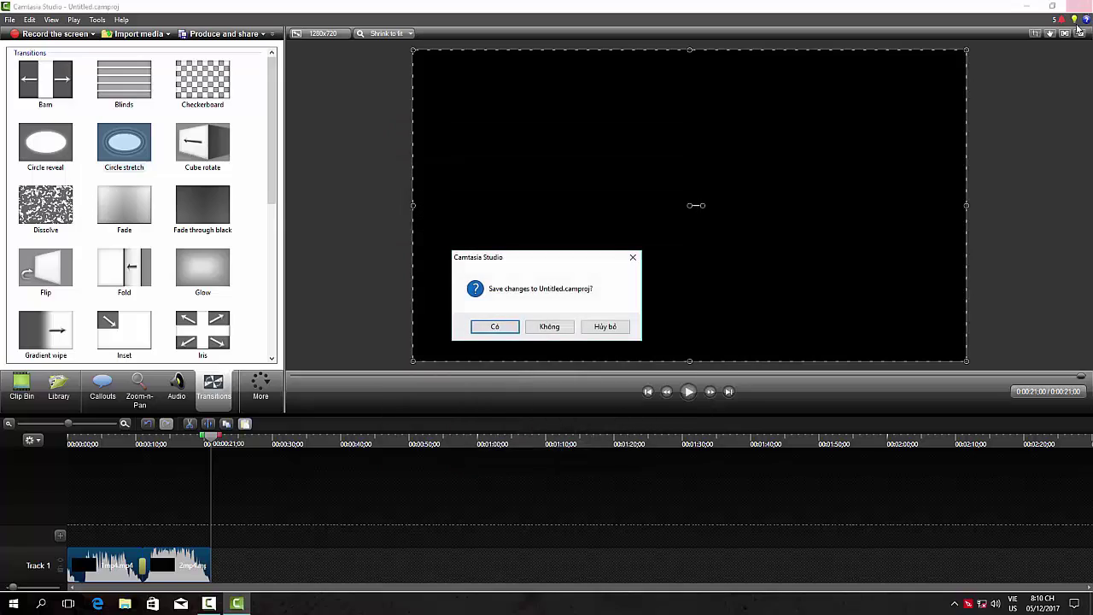
pyautogui.click(553, 327)
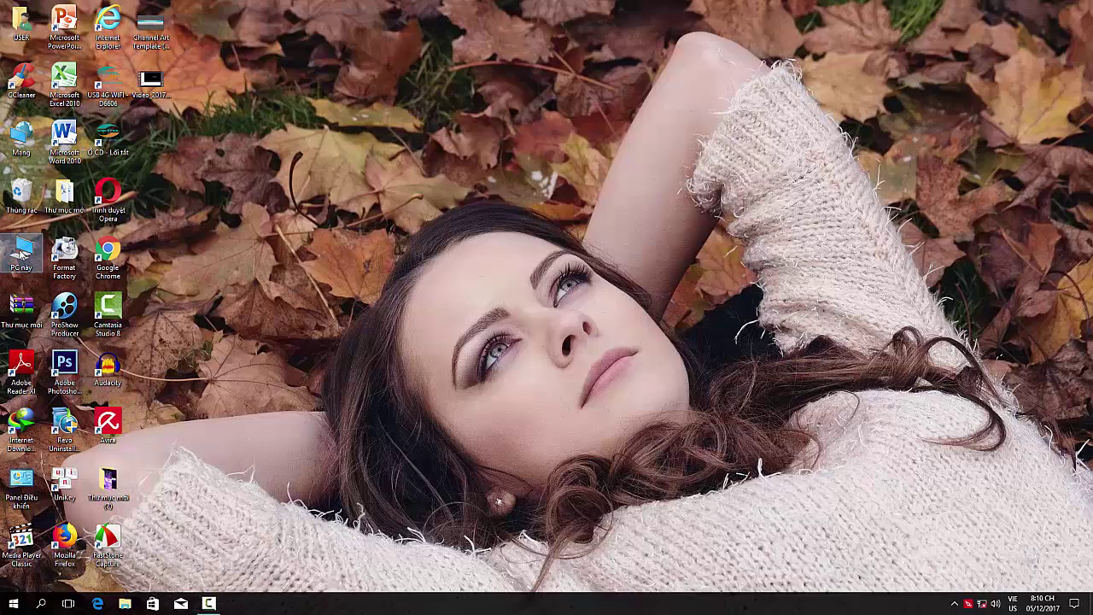
# Step: Open the "thi nghiem 11" folder inside FFOutput on drive D in File Explorer and play the produced video
pyautogui.doubleClick(21, 252)
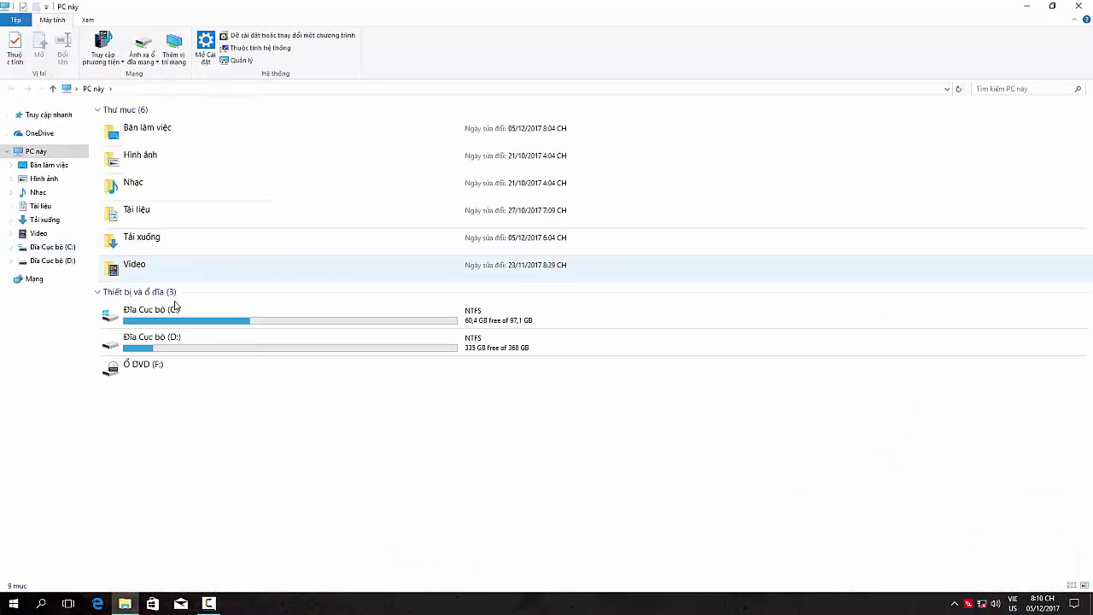
pyautogui.doubleClick(185, 346)
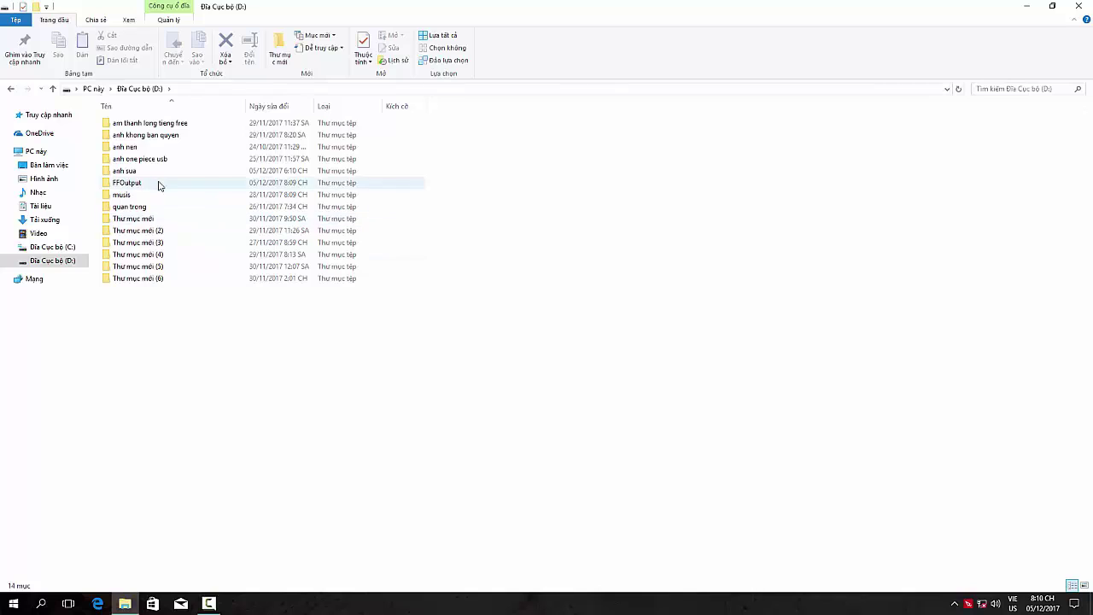
pyautogui.doubleClick(158, 183)
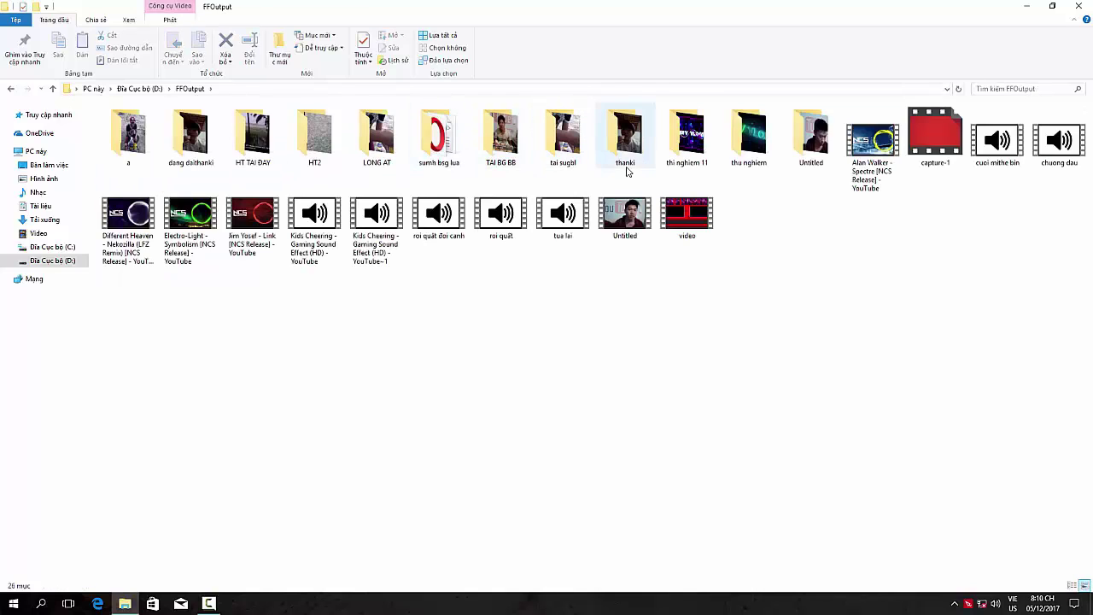
pyautogui.doubleClick(687, 145)
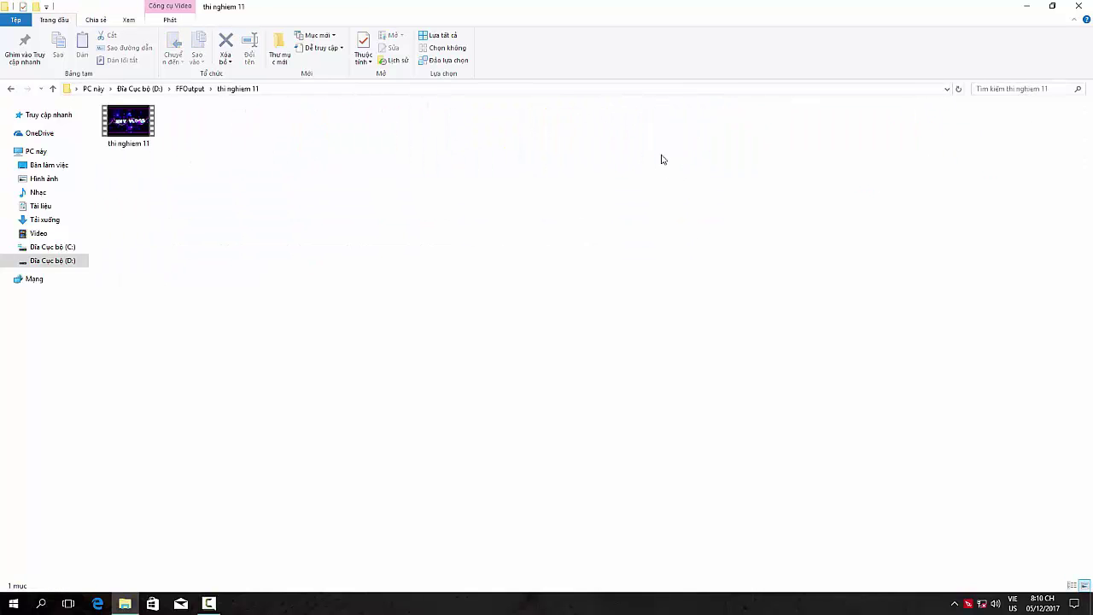
pyautogui.doubleClick(141, 122)
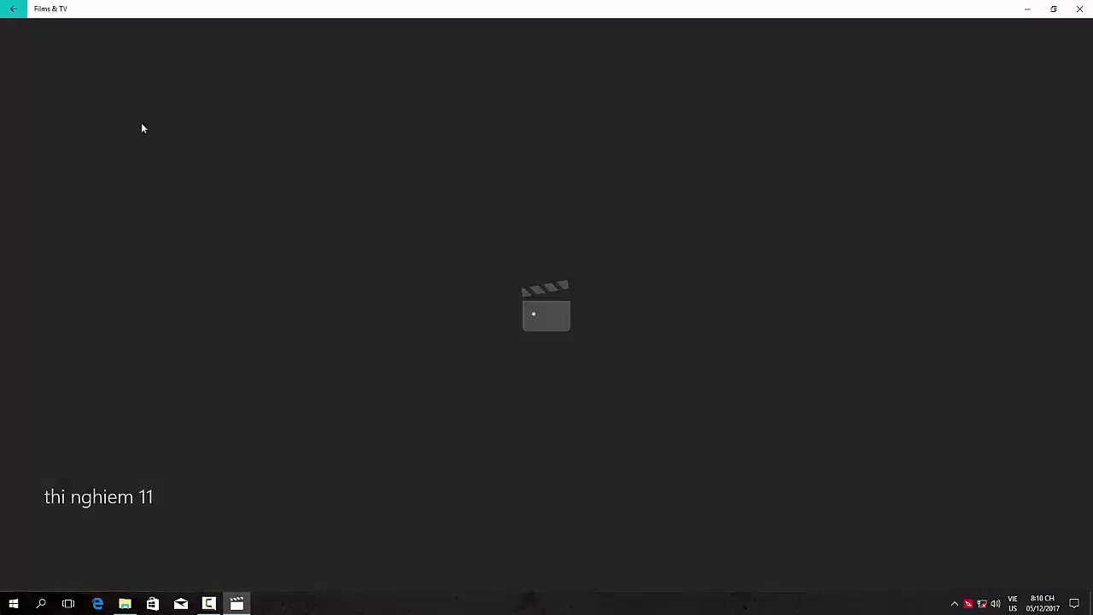